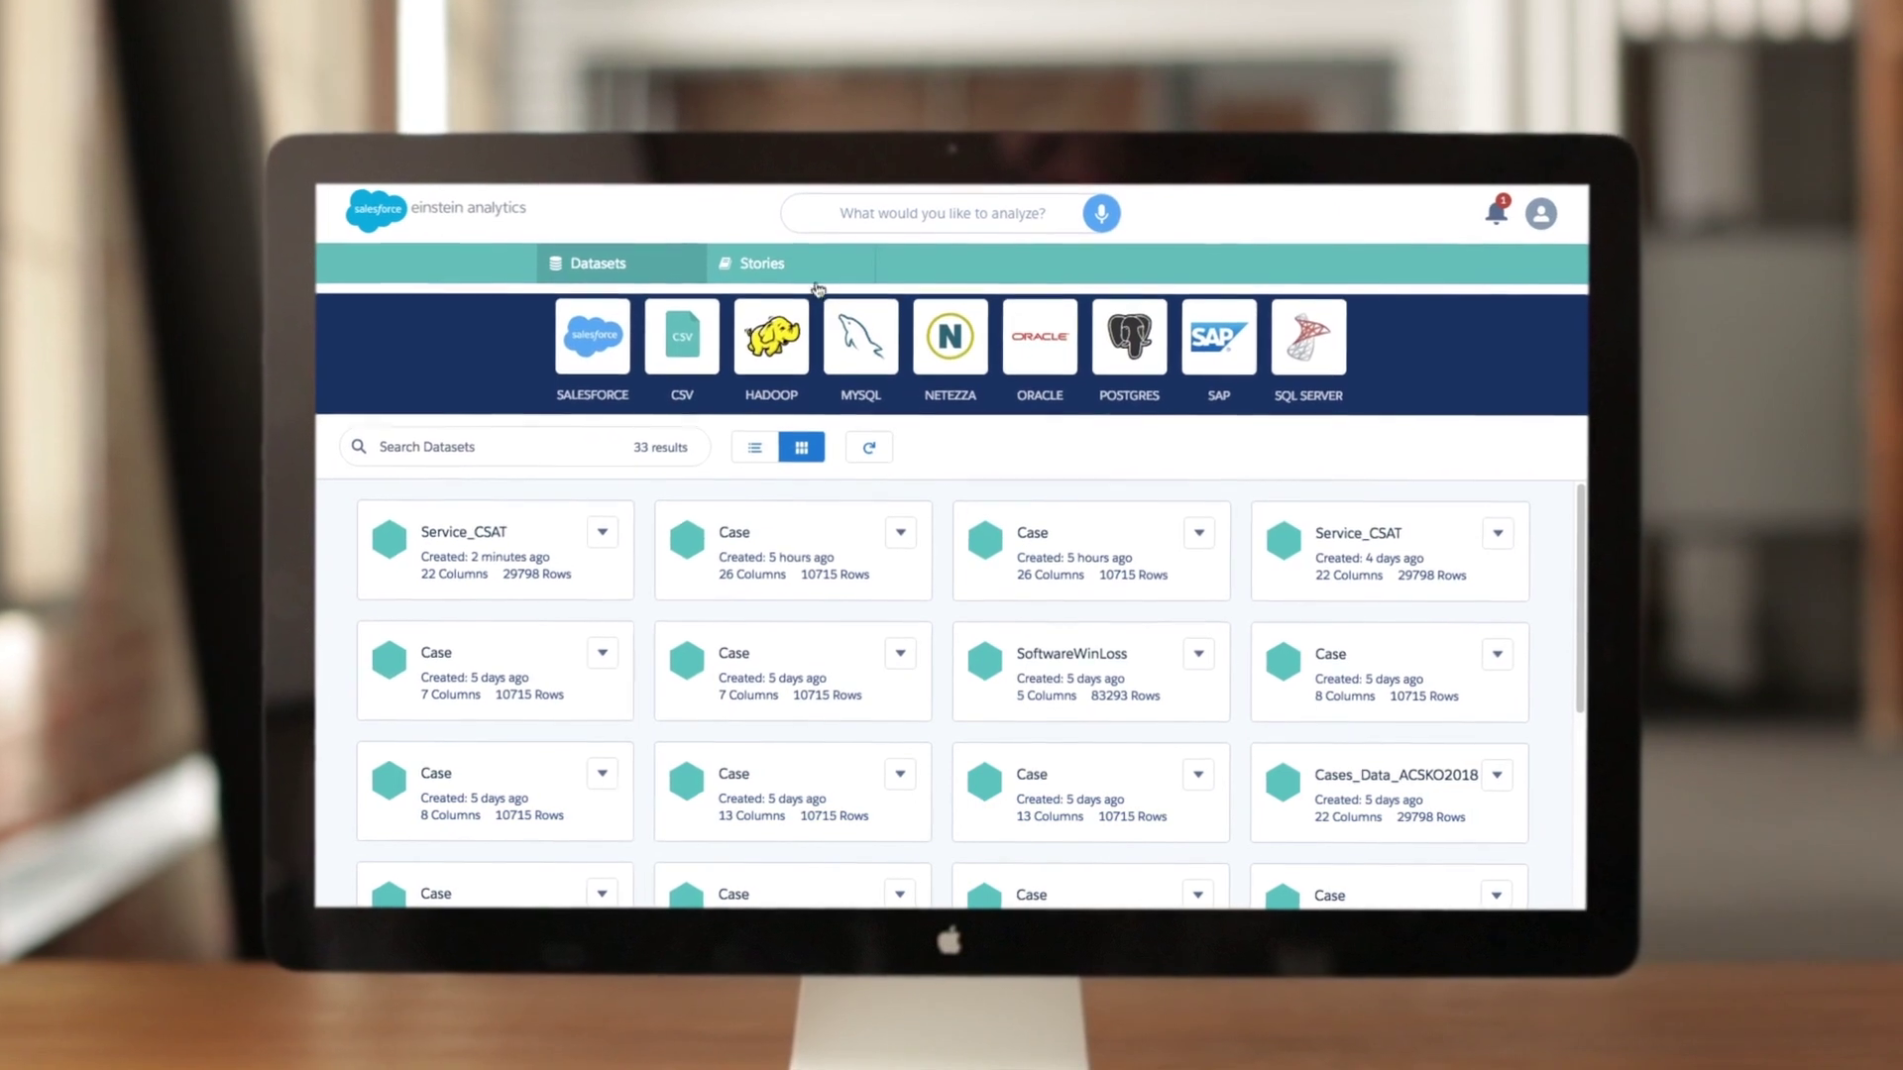
Switch from the datasets list to the Einstein Analytics stories, such as Maximize Daily Revenue.
left_click(803, 263)
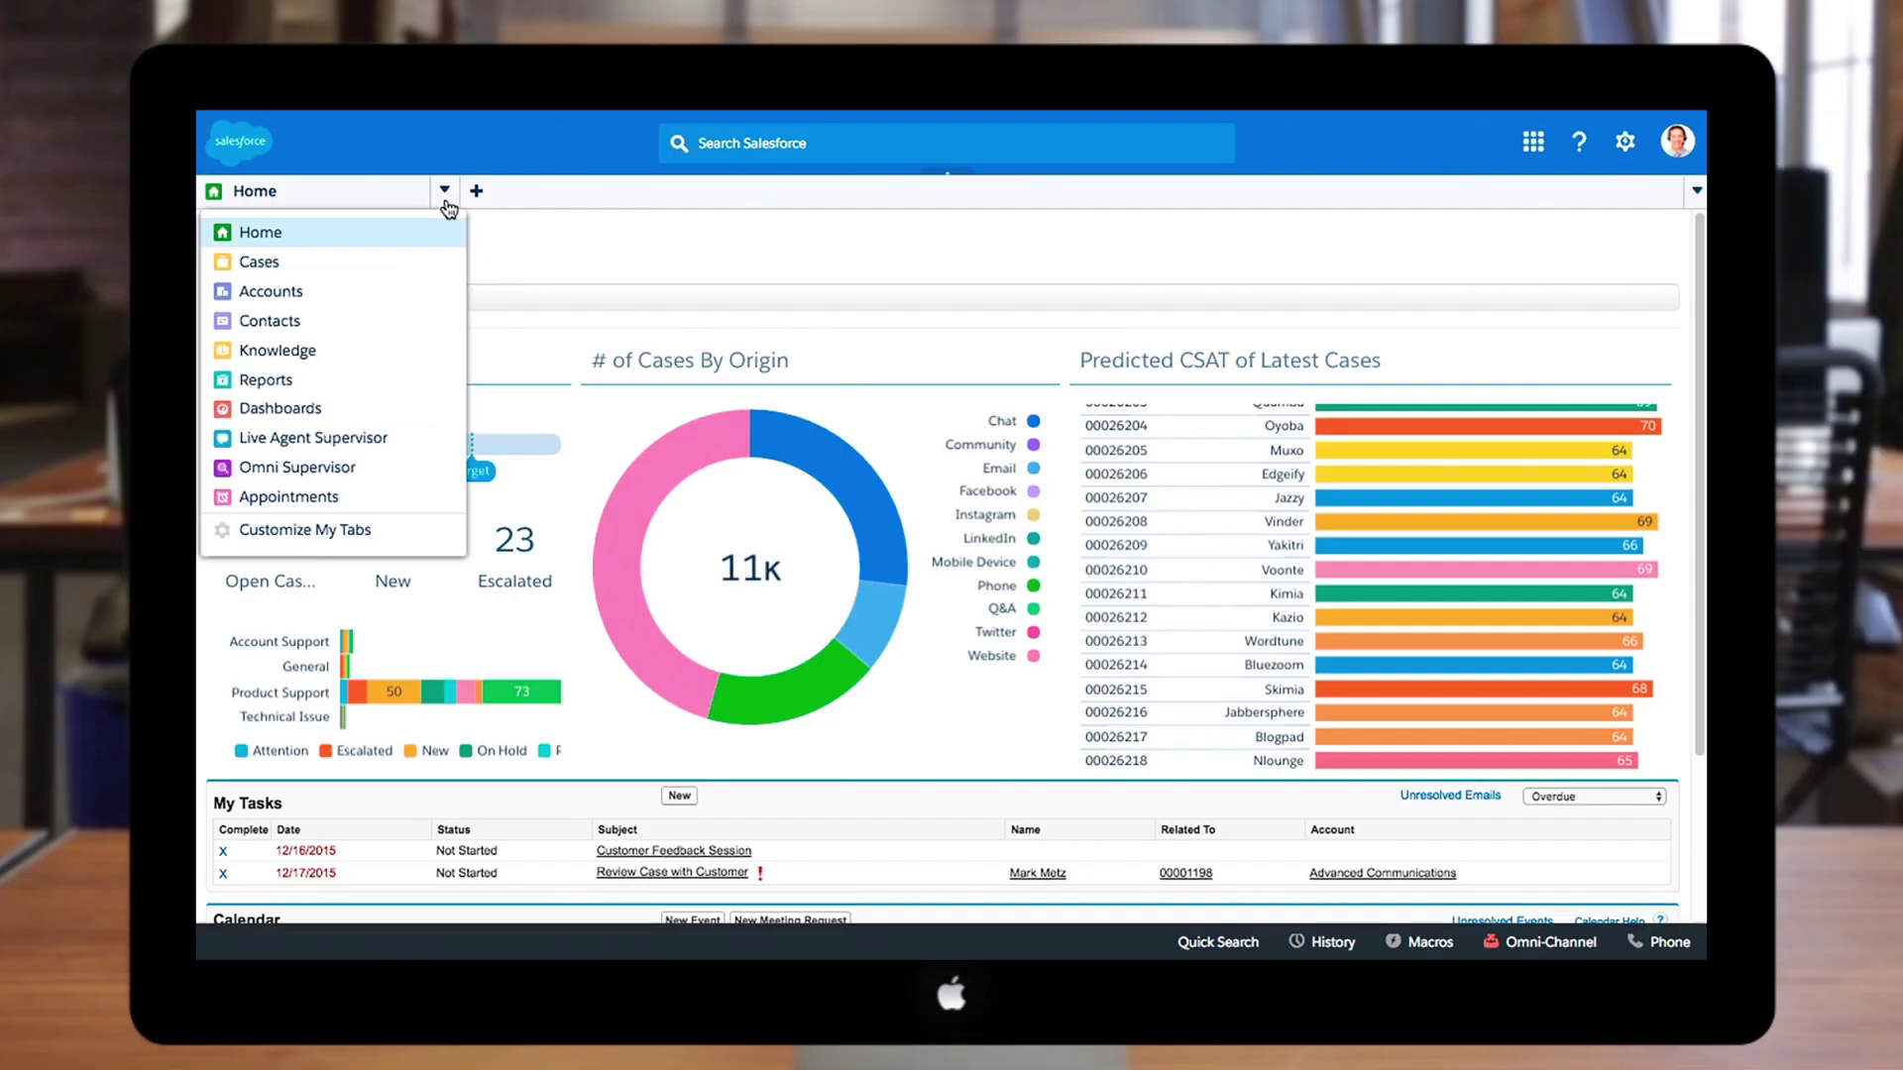
Switch the Salesforce console navigation to the Cases view.
left_click(449, 269)
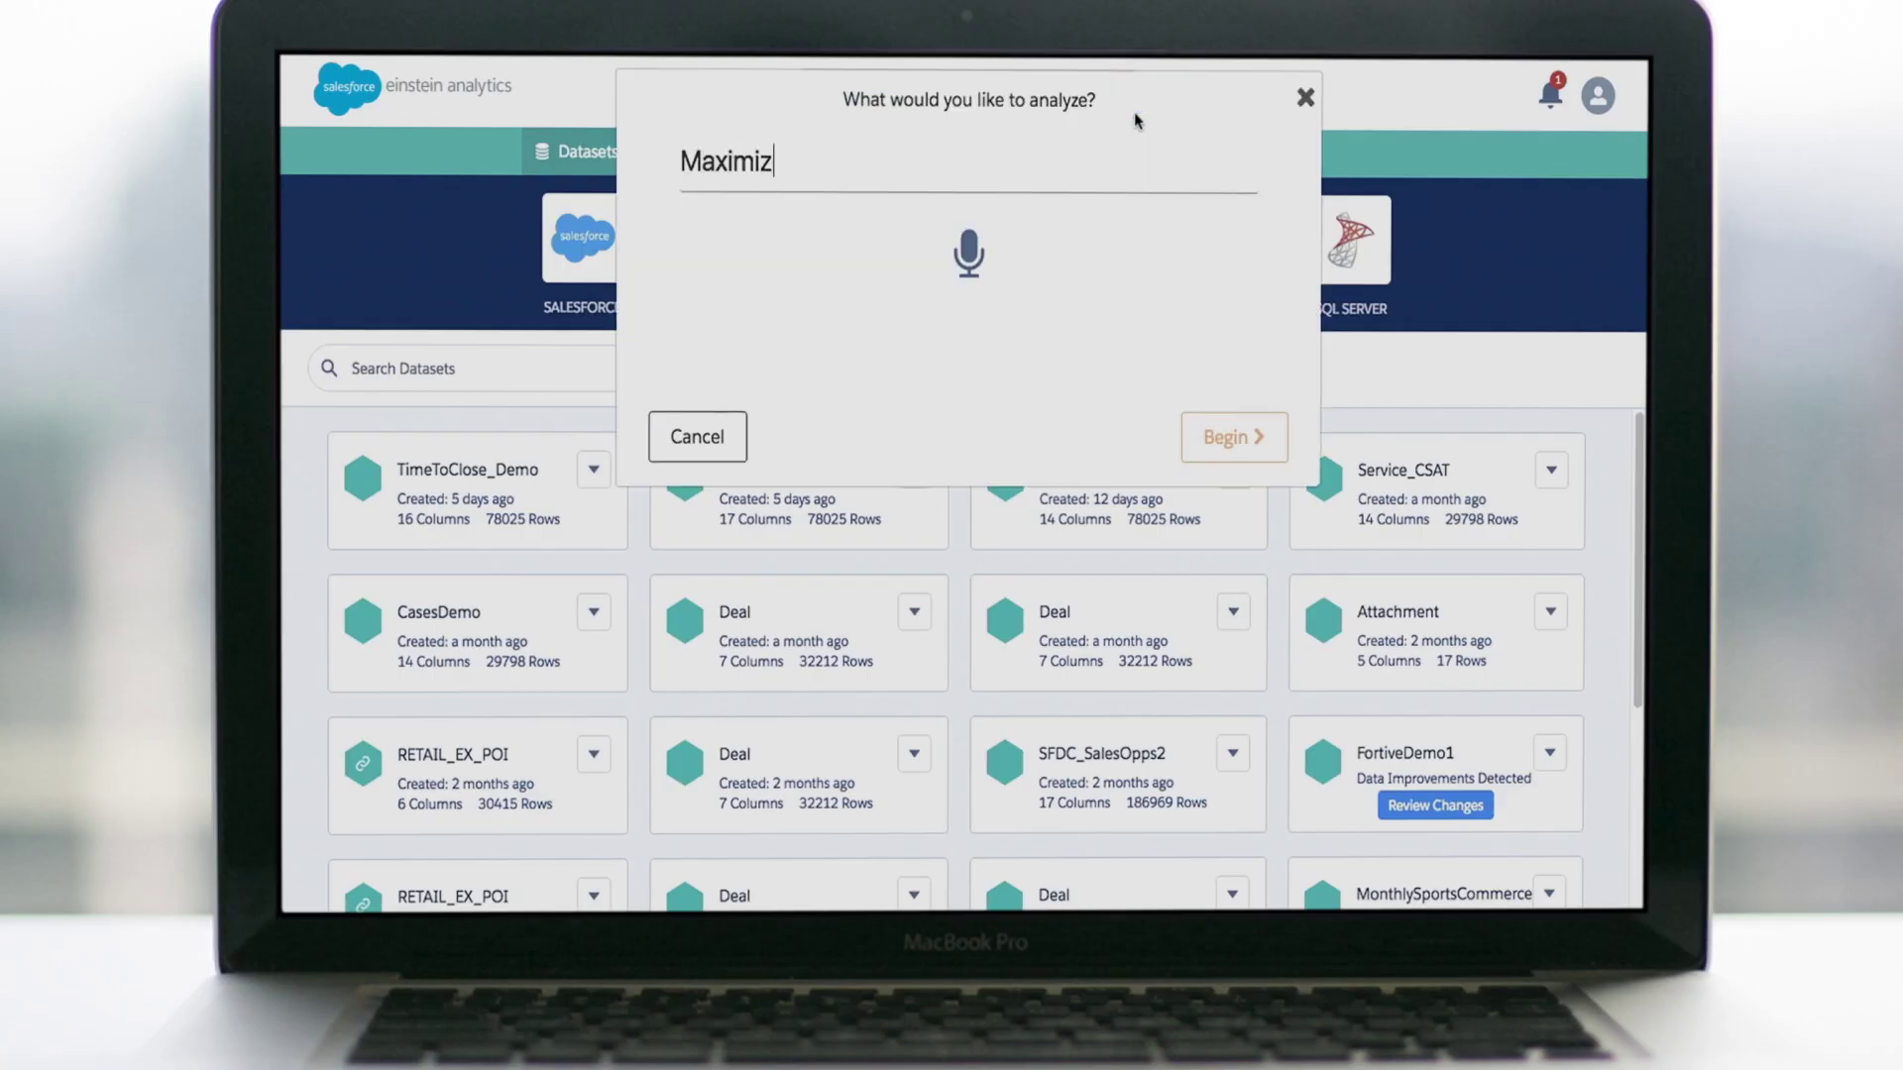
type("ervice_CSAT")
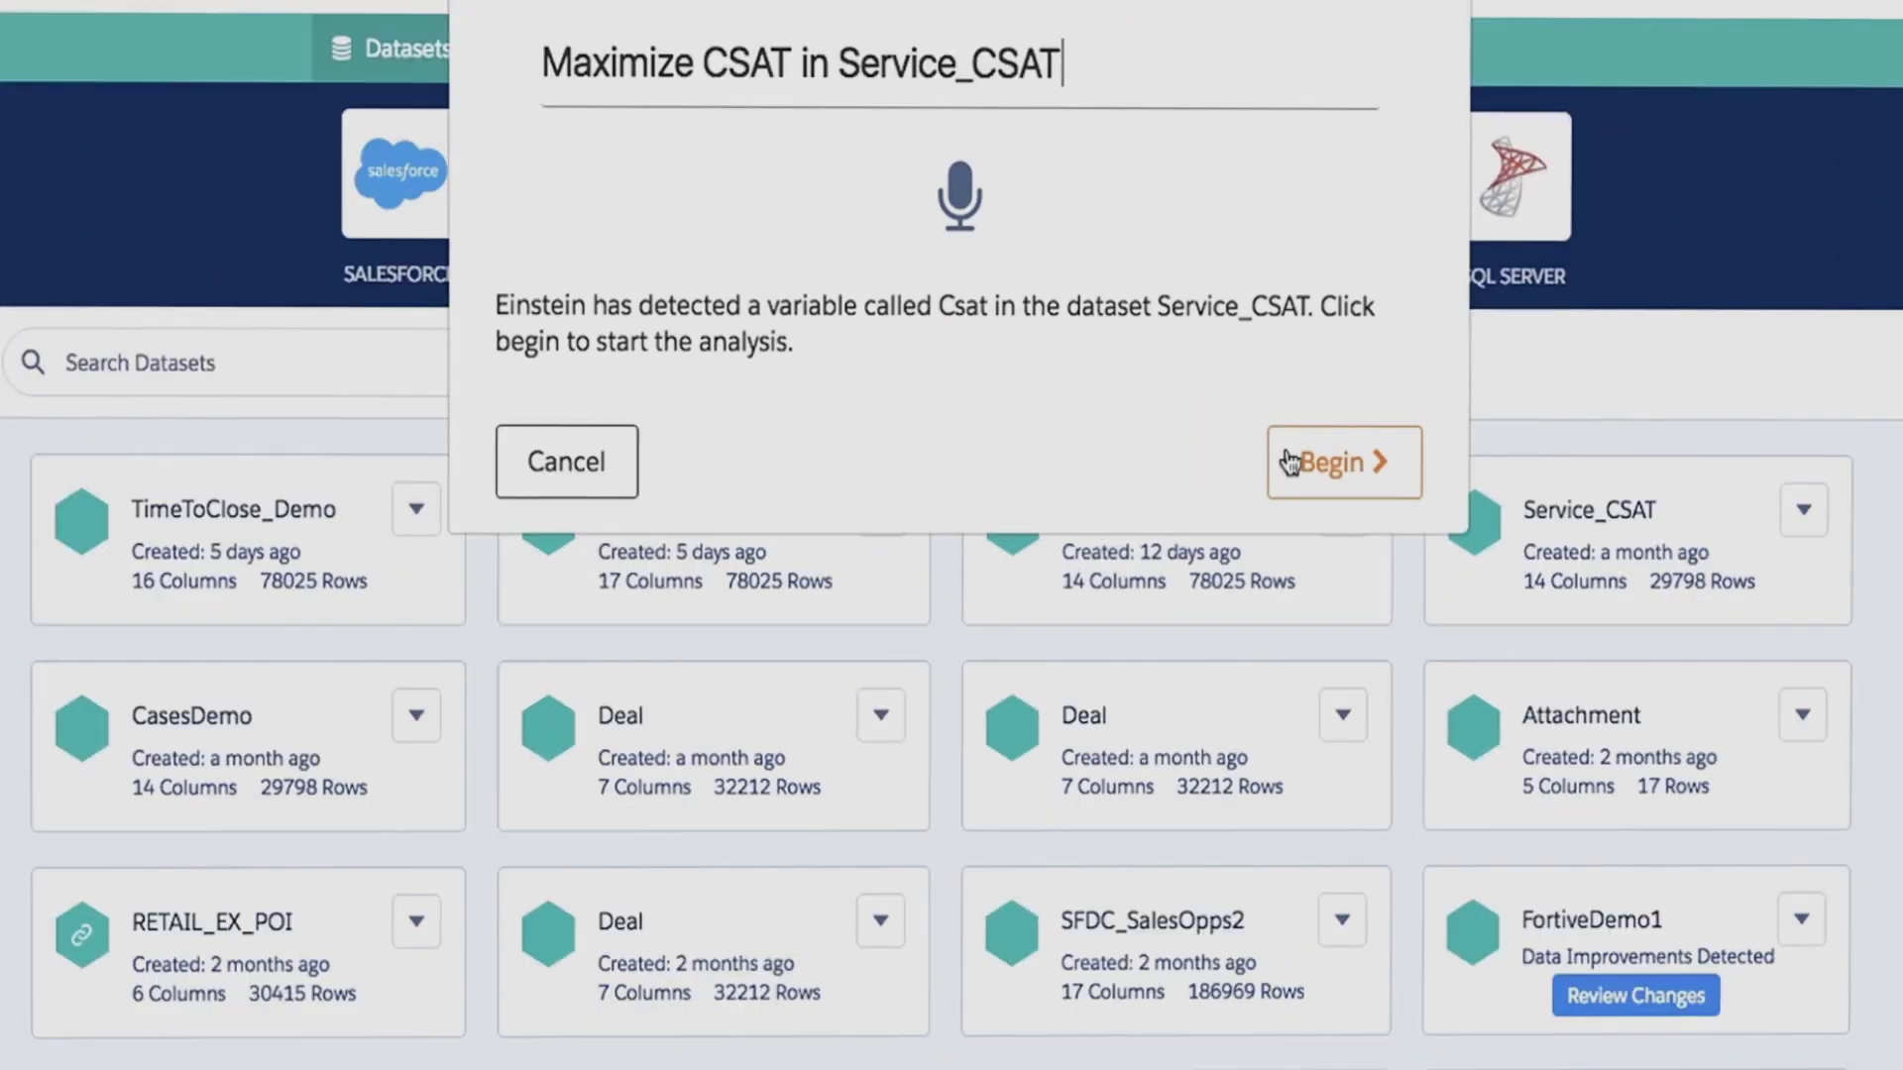
Begin generating the 'Maximize CSAT in Service_CSAT' story.
left_click(1289, 463)
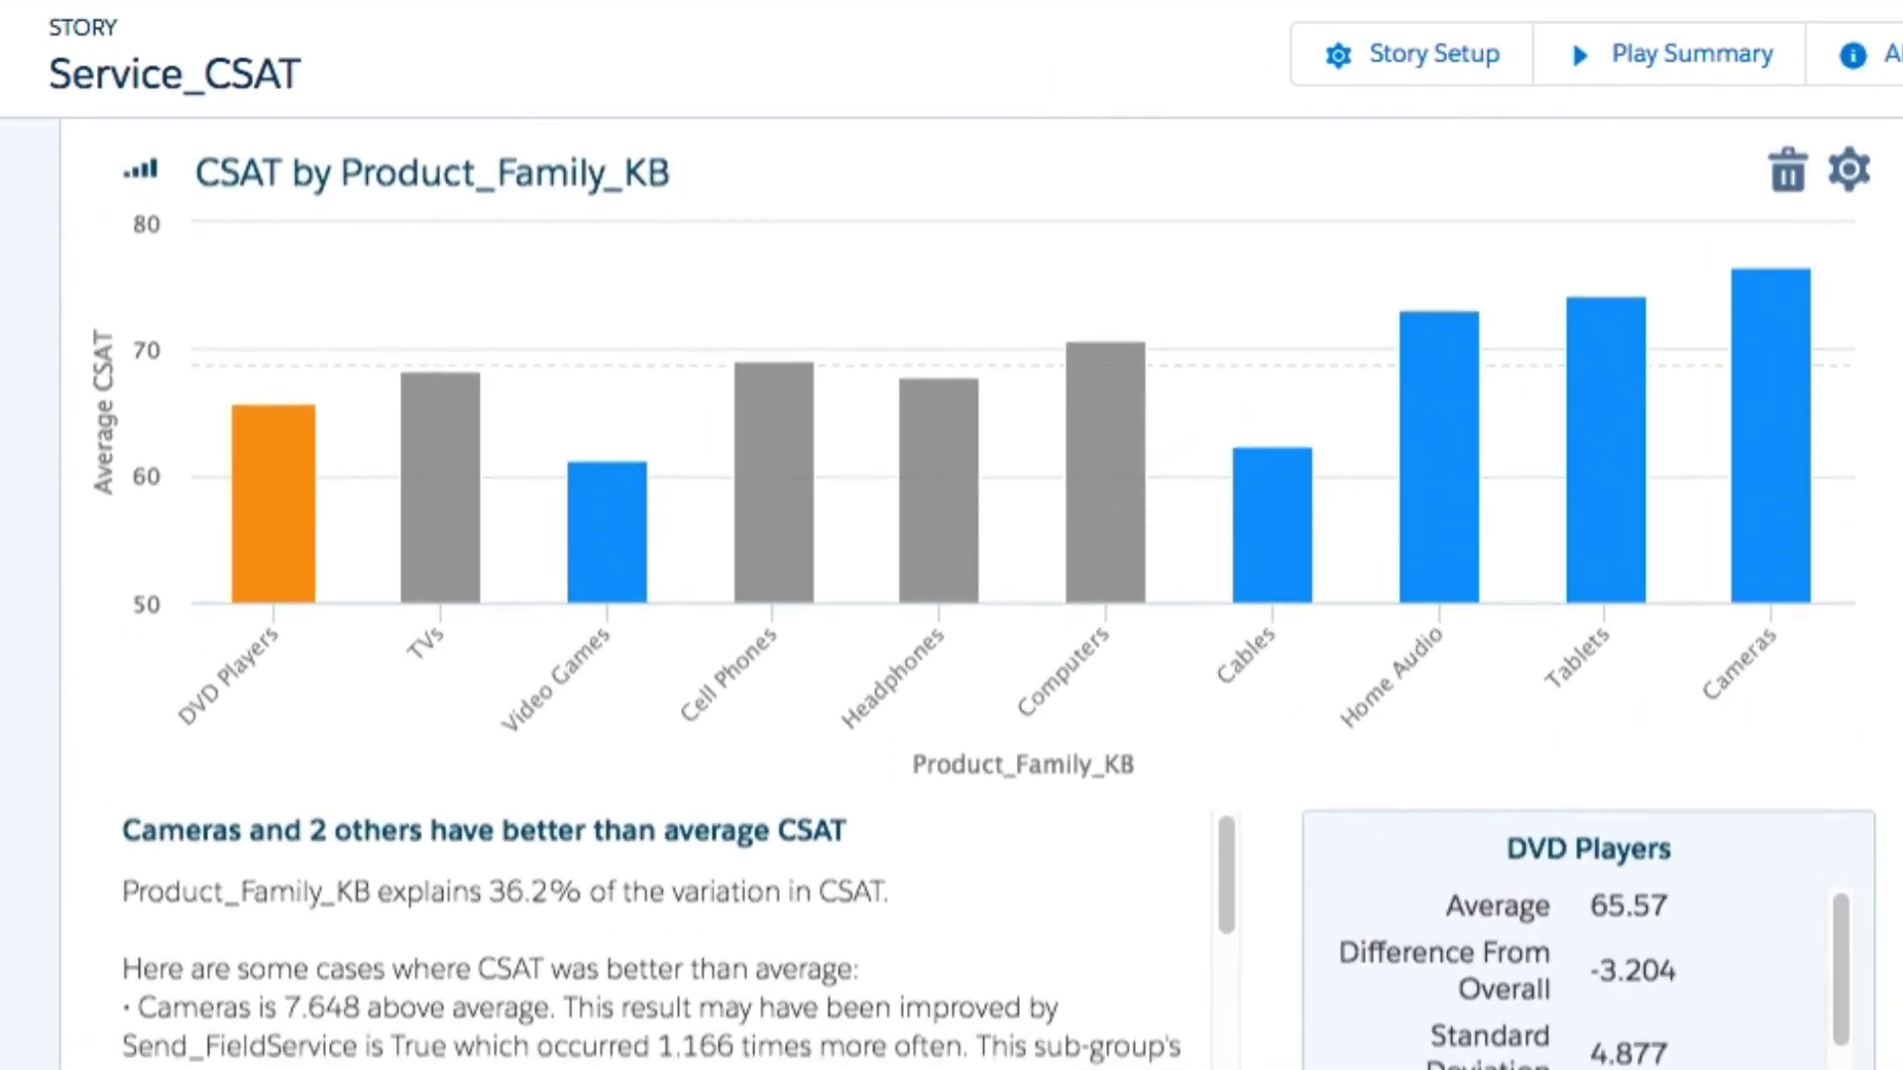
scroll(982, 595, "down", 2)
scroll(982, 594, "down", 2)
scroll(982, 595, "down", 2)
scroll(982, 596, "down", 2)
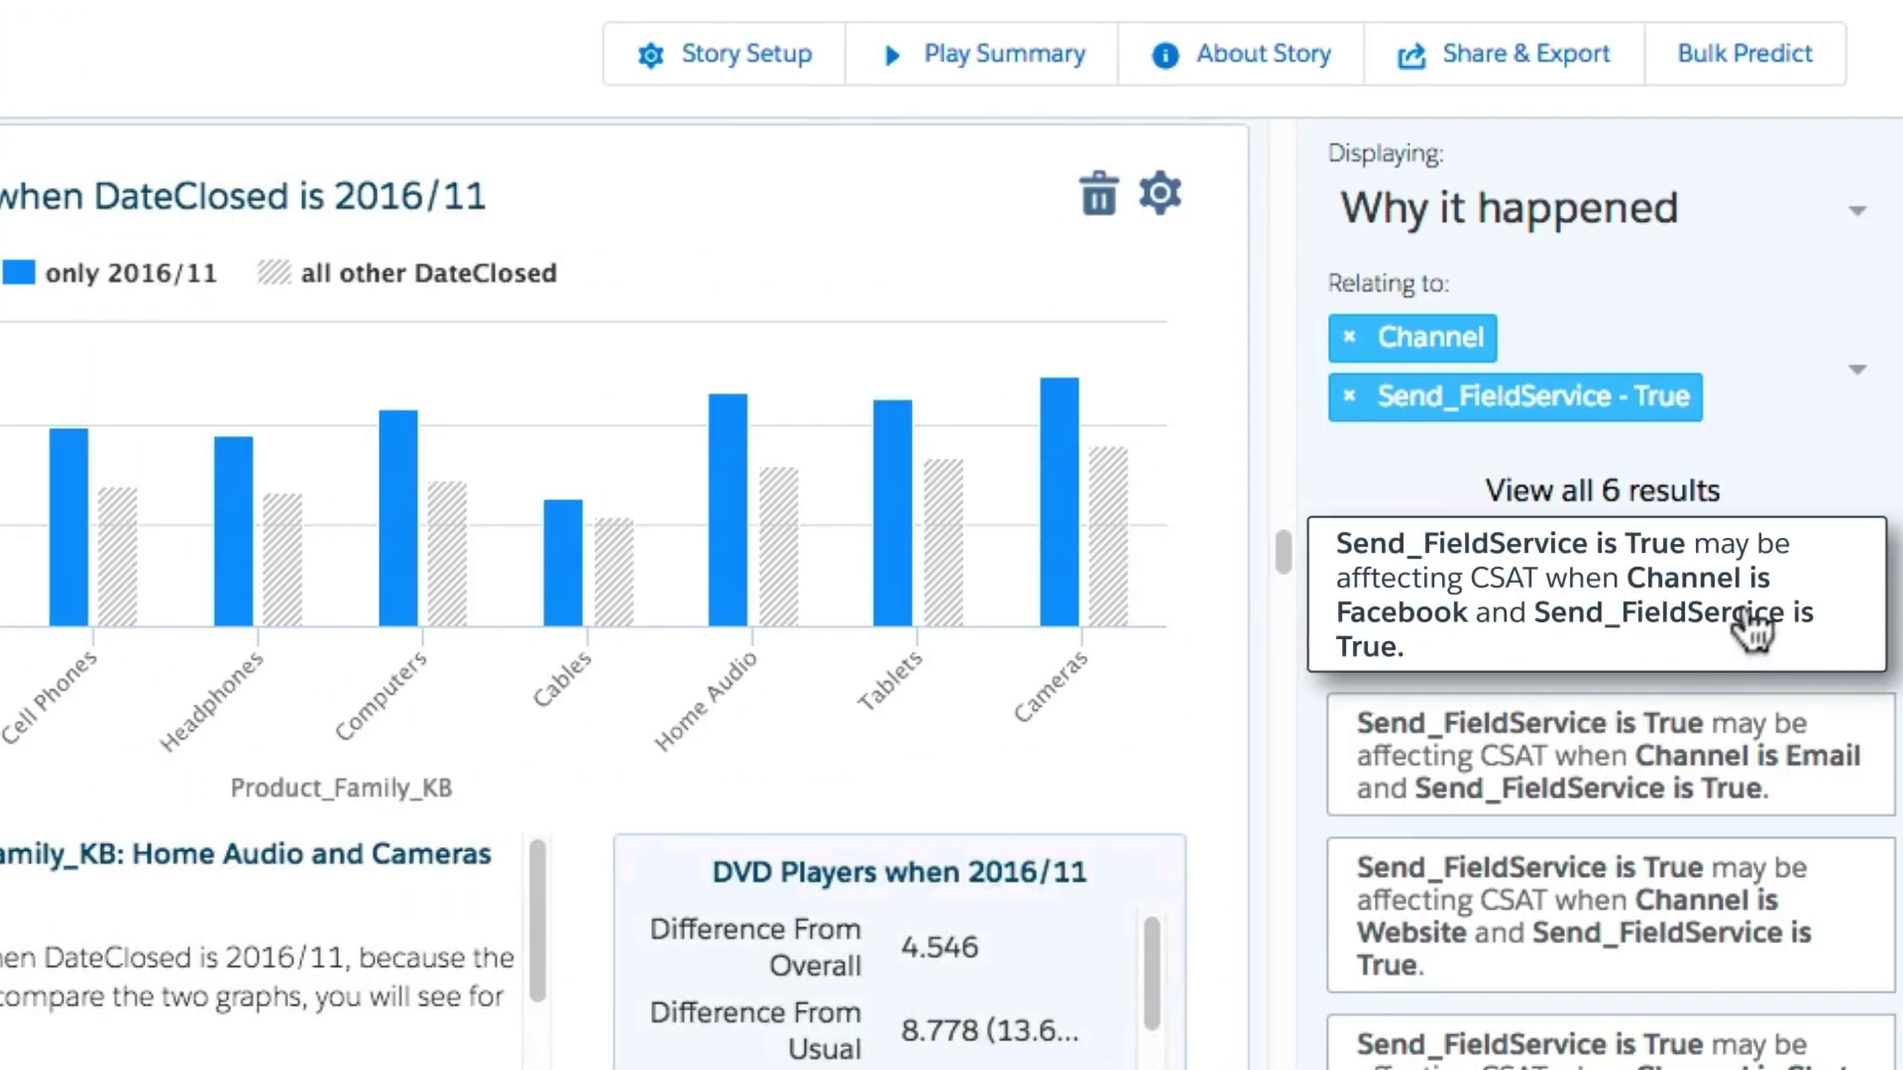
Open the CSAT driver details for Facebook-channel cases with Send_FieldService True.
left_click(1754, 631)
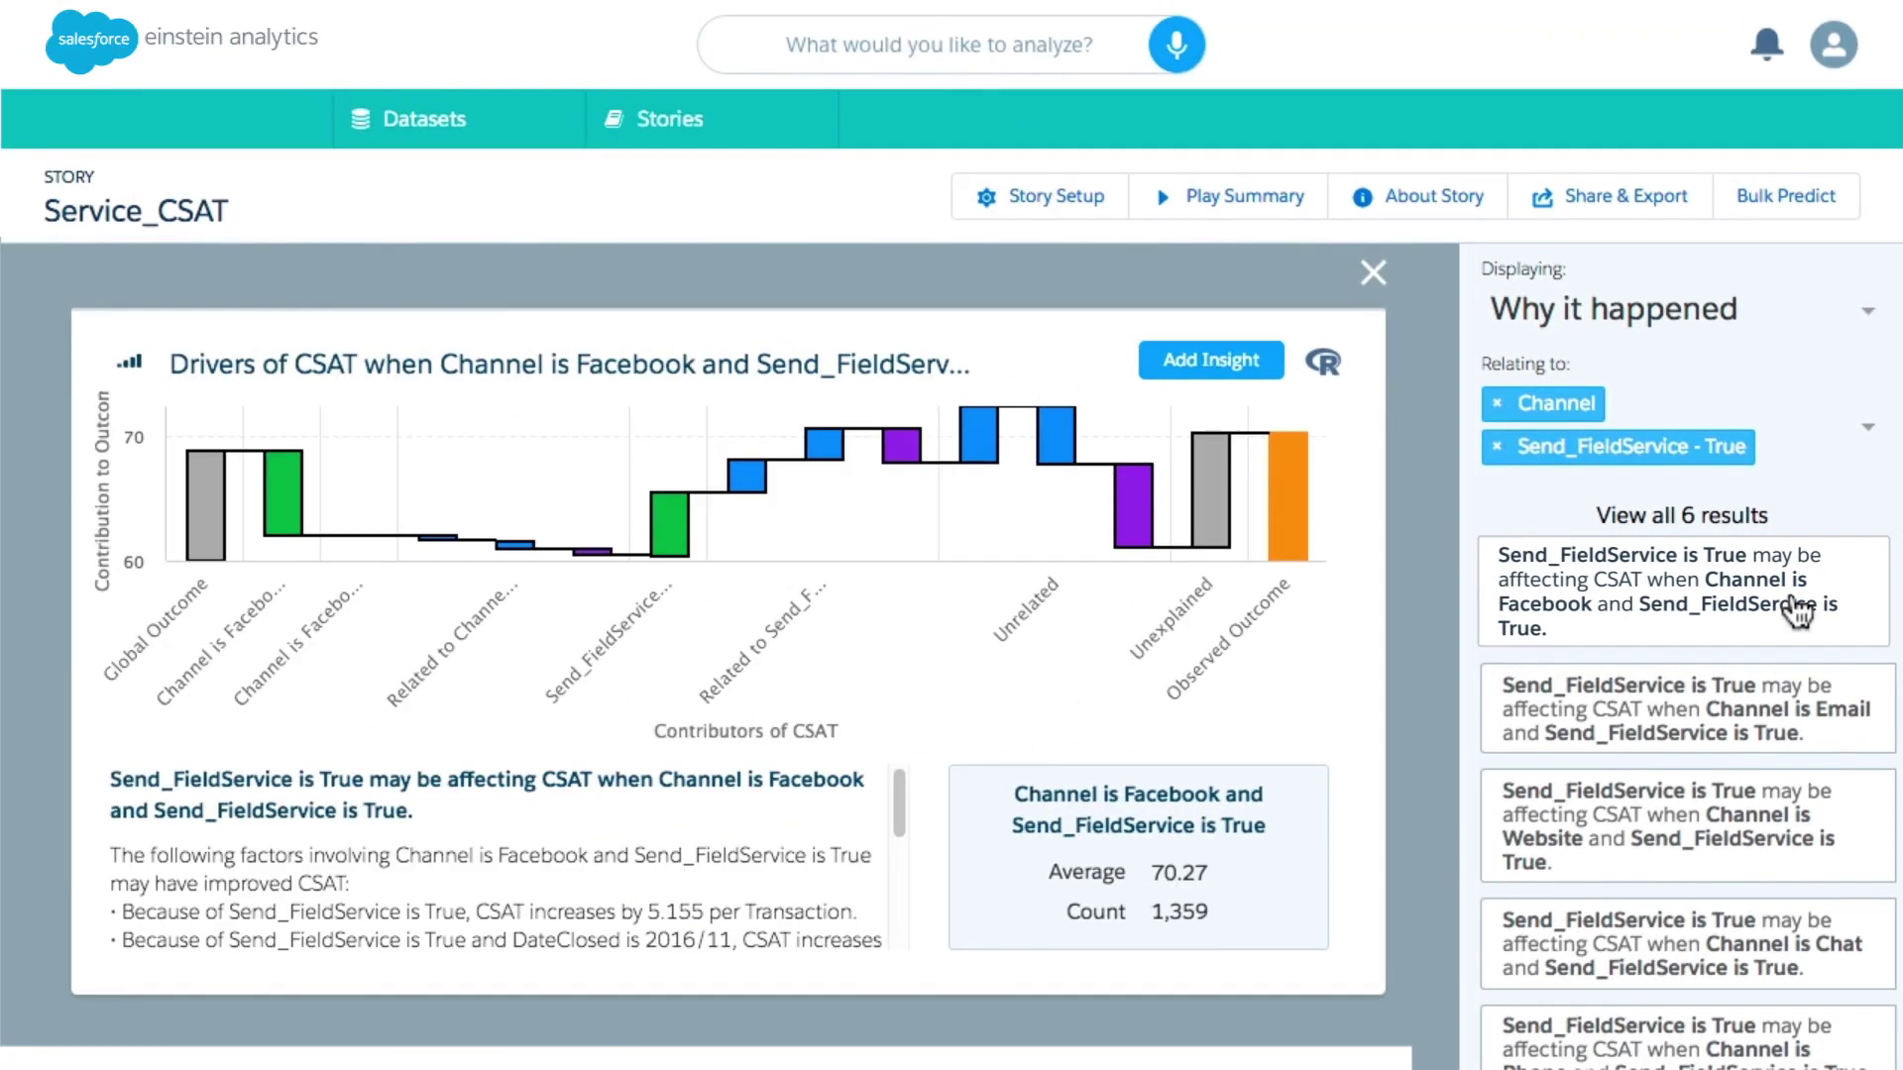